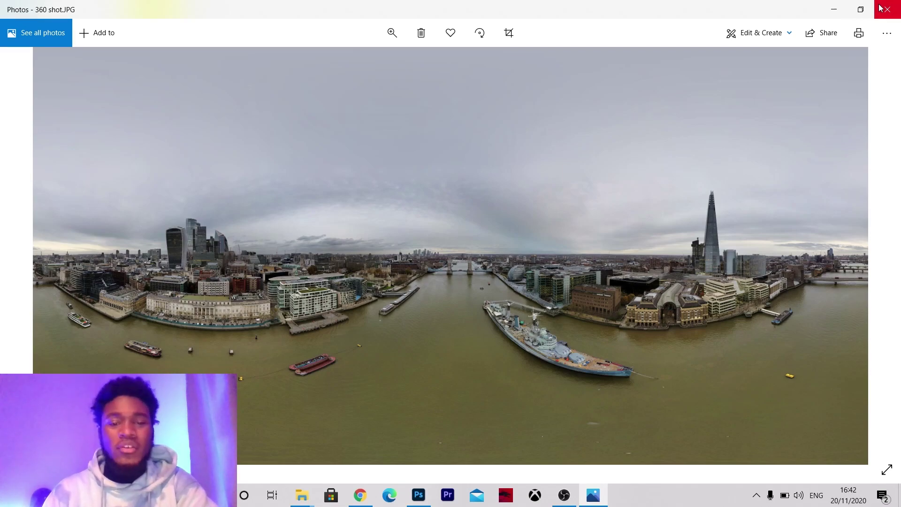
Close the photo viewer and open Image Size with width and height unlinked
left_click(880, 8)
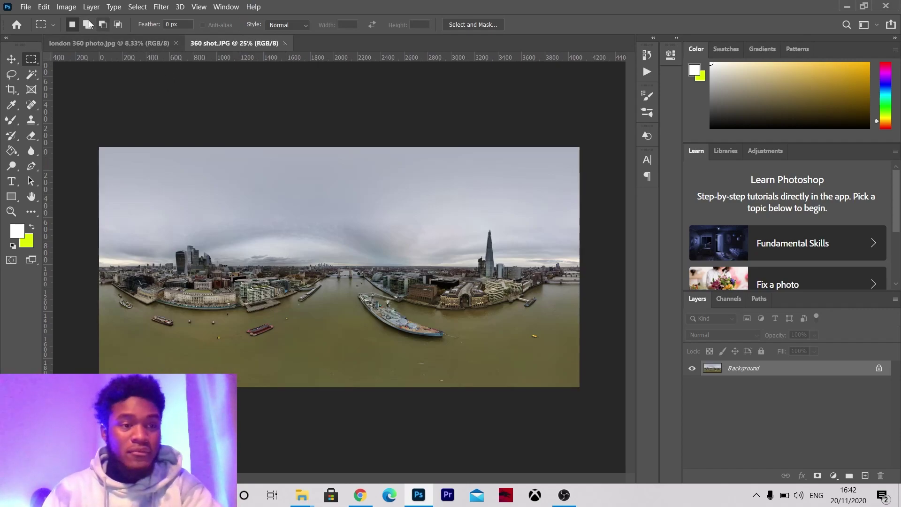
left_click(68, 8)
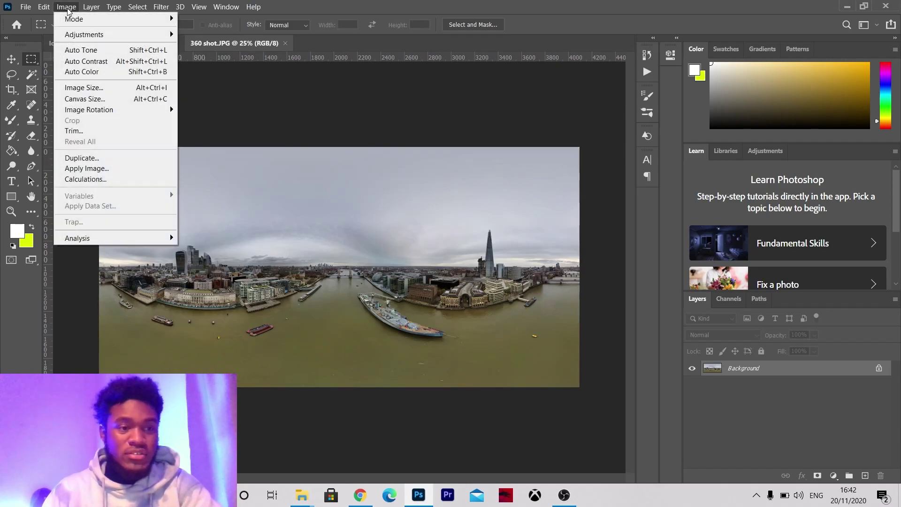
left_click(84, 88)
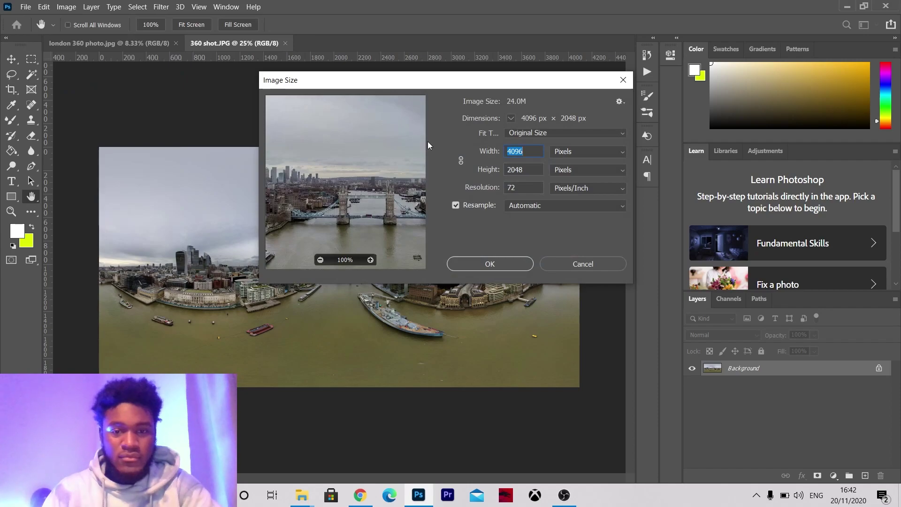
left_click(460, 162)
left_click(461, 162)
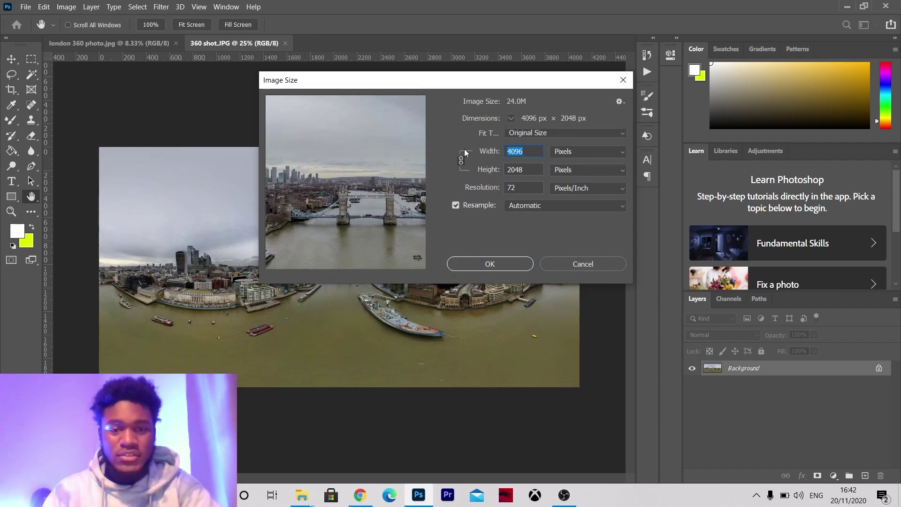
left_click(461, 161)
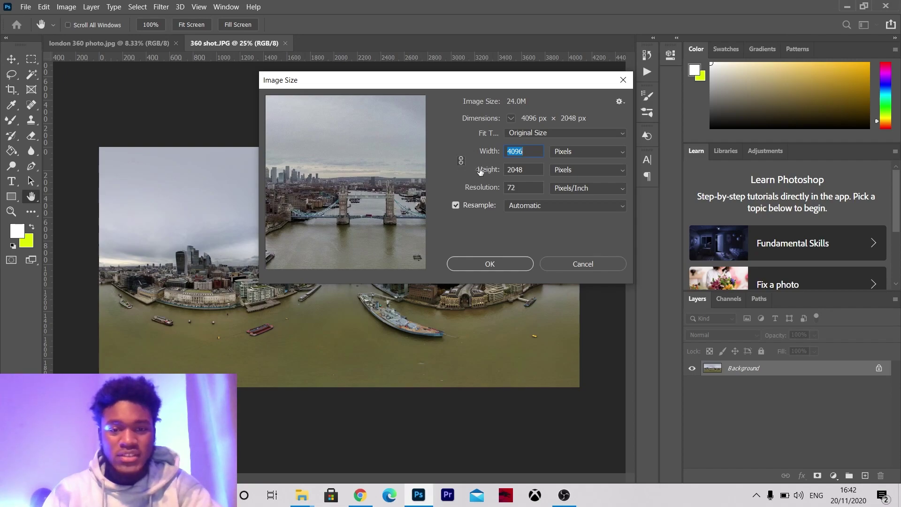
Enter resolution 300 pixels/inch, width 8192 px and height 8192 px
double_click(514, 189)
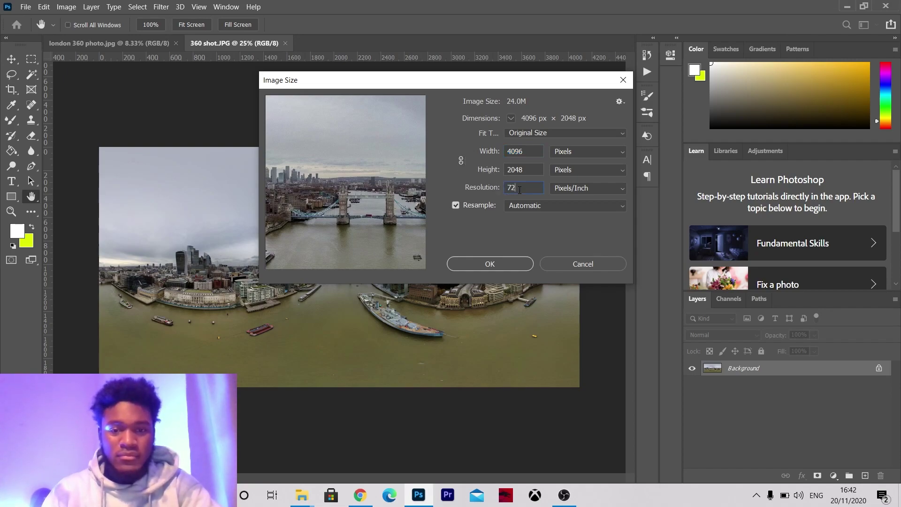
type("300")
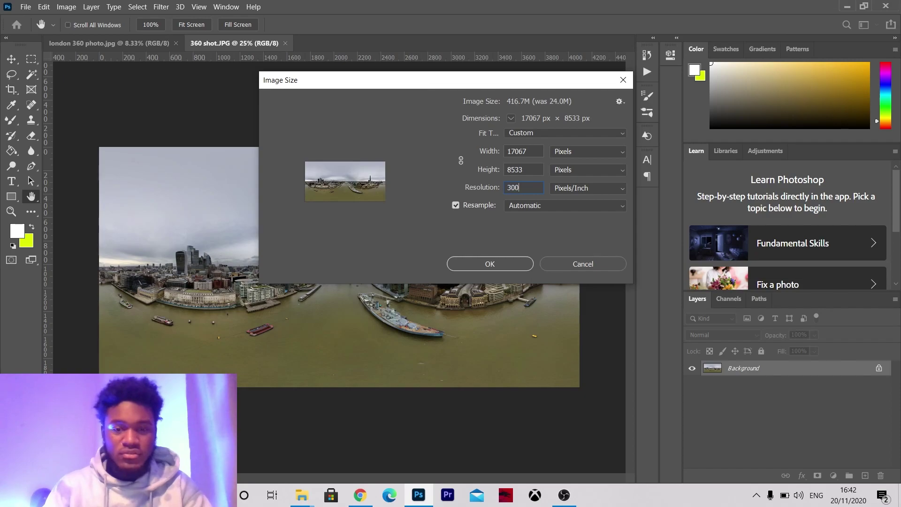
double_click(517, 151)
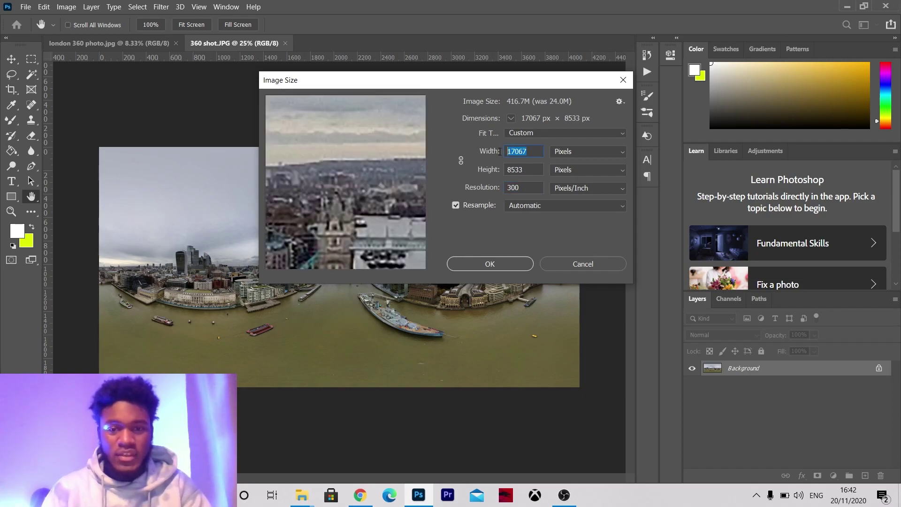
type("8")
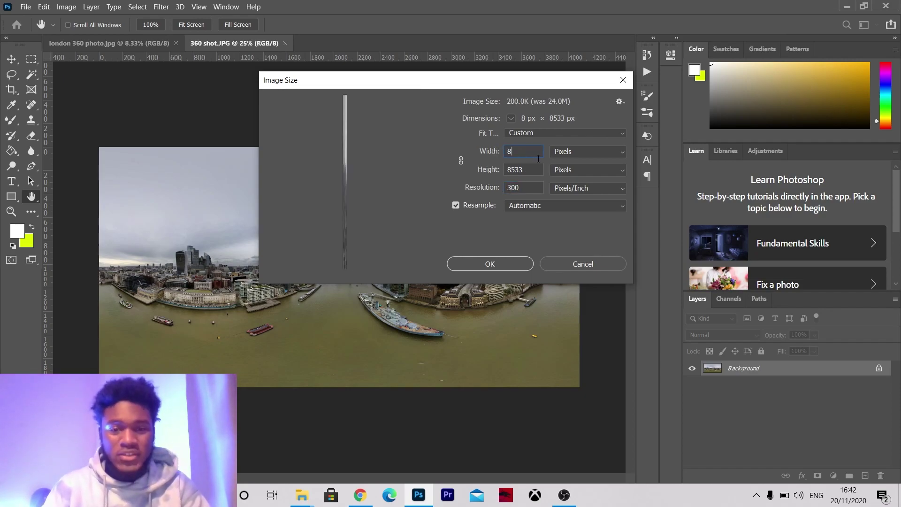
type("192")
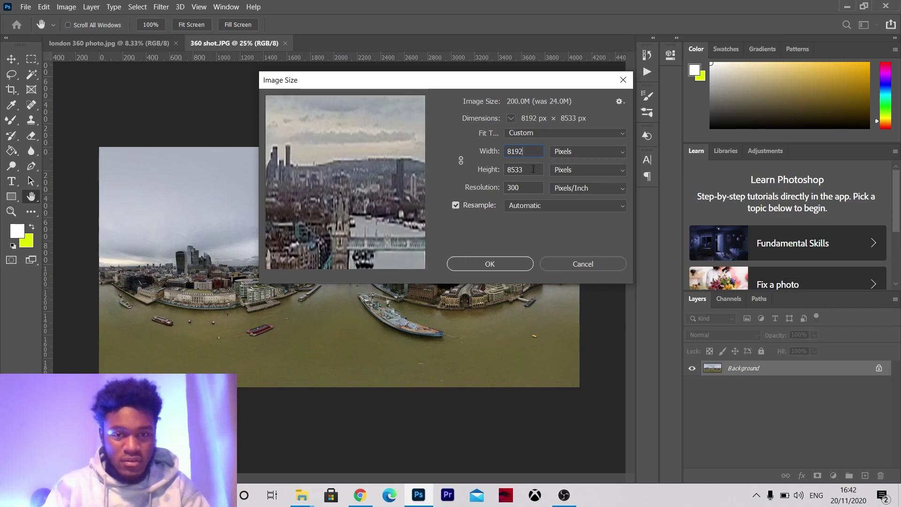
key("Tab")
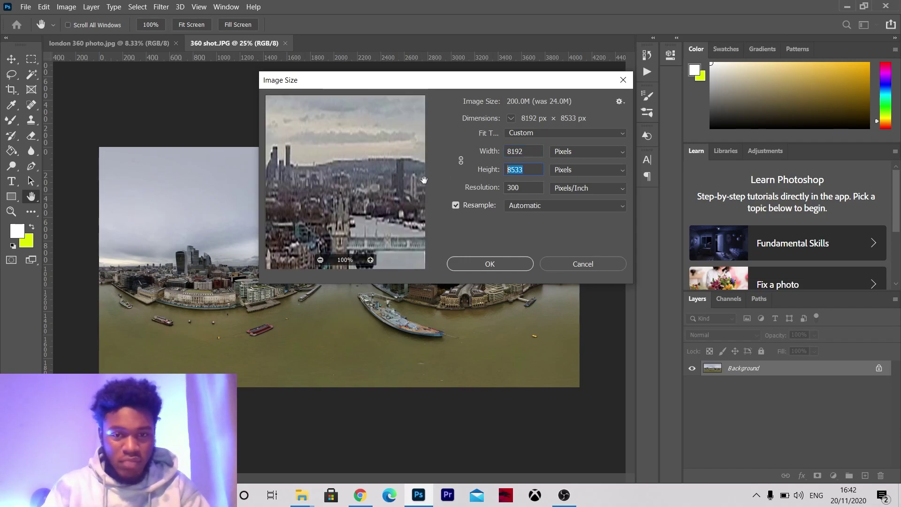
type("81")
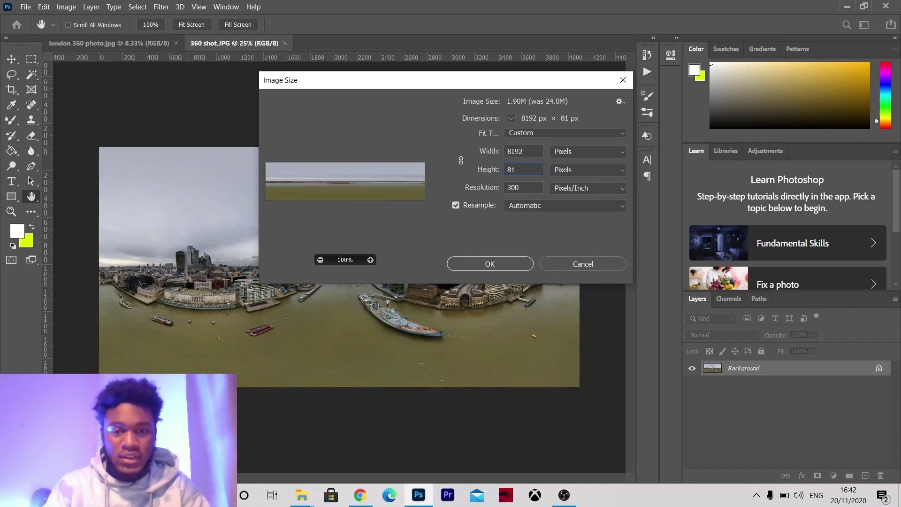
type("92")
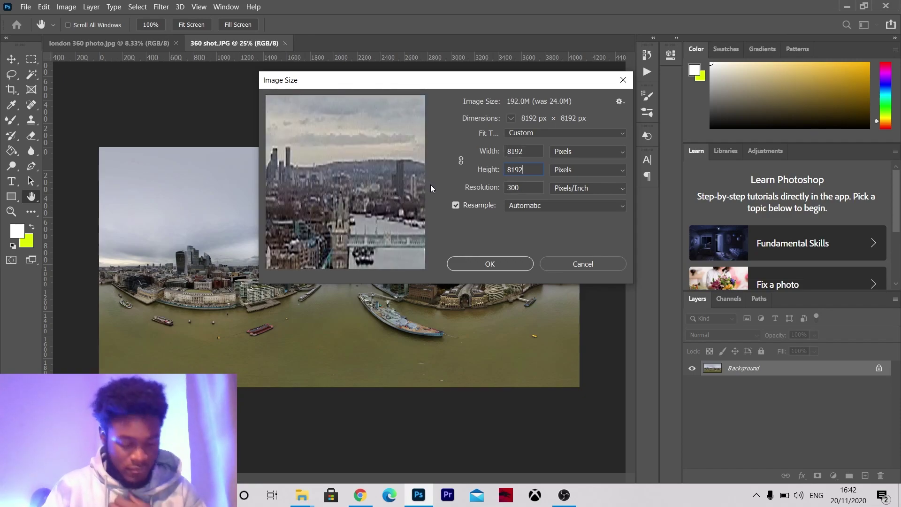
Apply the 8192 × 8192 px size and flip the canvas vertically so the river is on top
left_click(469, 264)
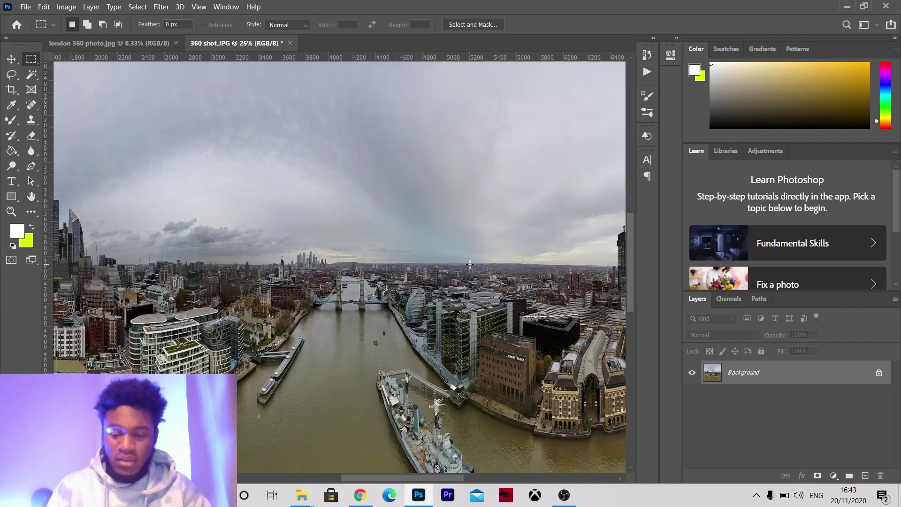
key("ctrl+minus")
key("ctrl+minus")
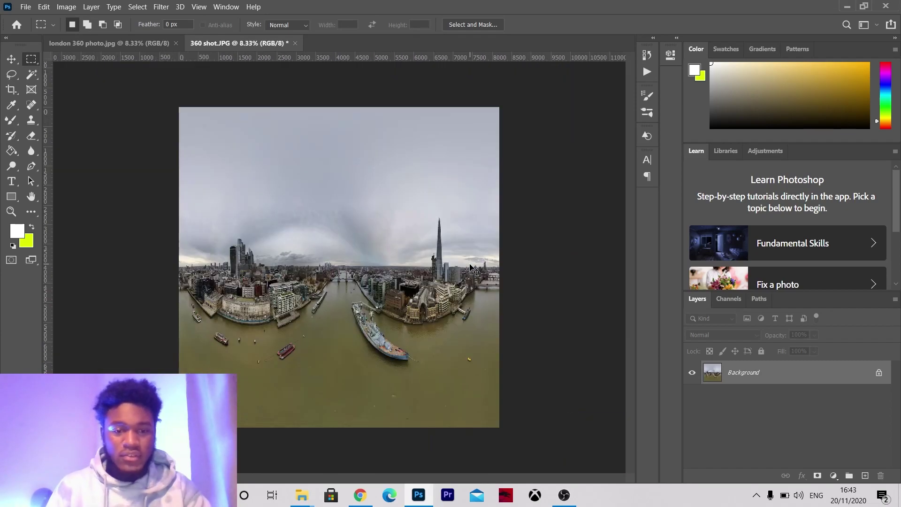
left_click(71, 10)
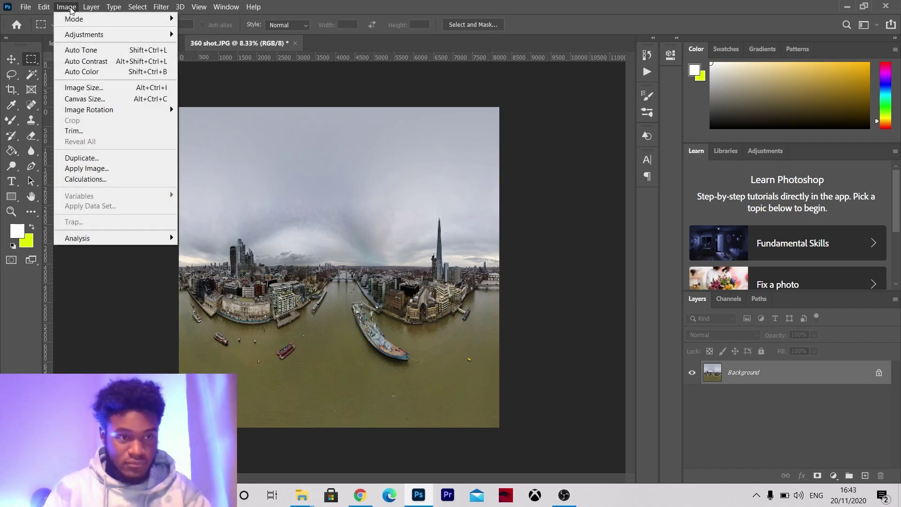
mouse_move(100, 111)
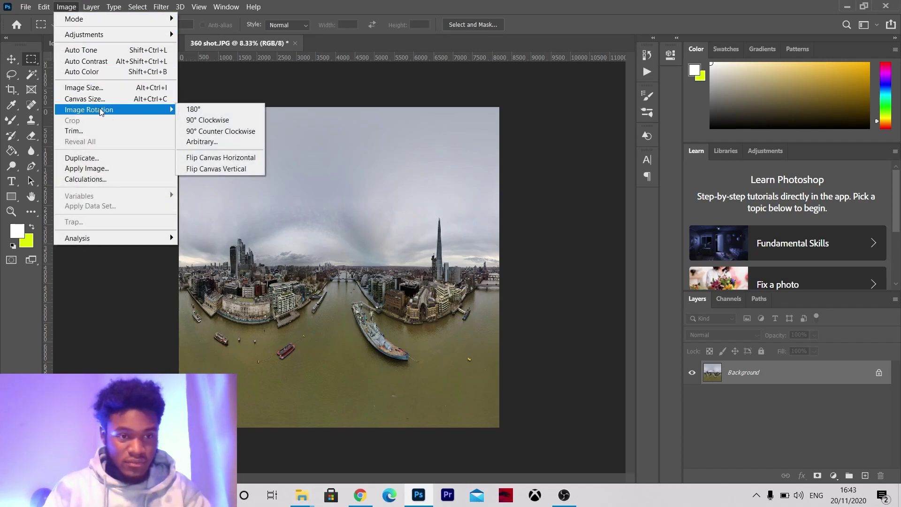
left_click(195, 172)
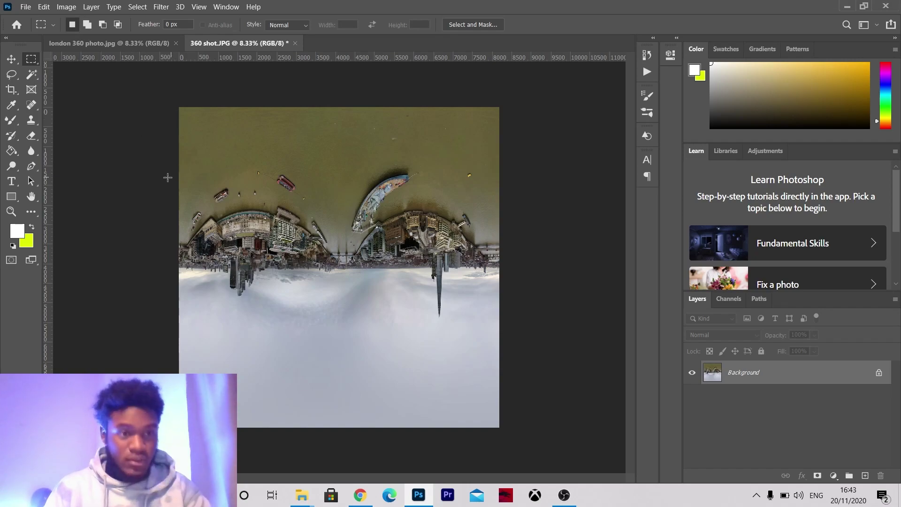
Apply the Polar Coordinates distortion with Rectangular to Polar to form the sphere
left_click(162, 6)
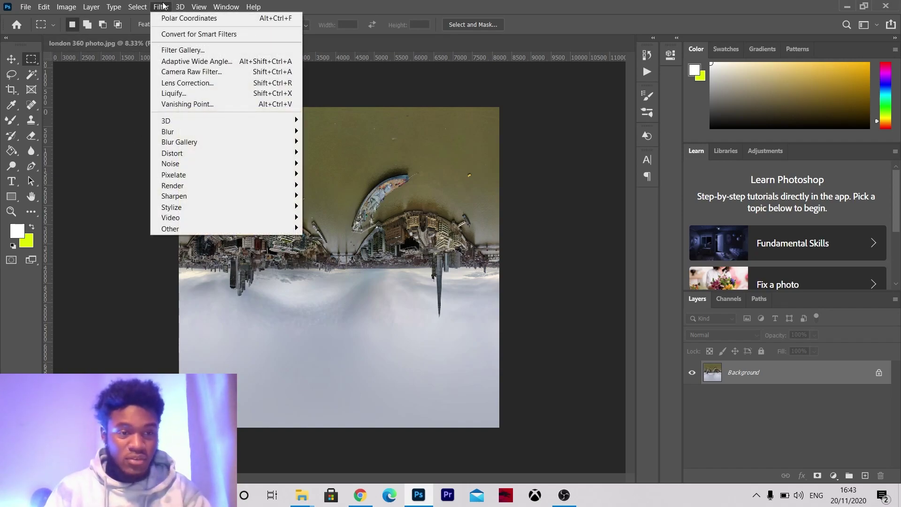
mouse_move(218, 160)
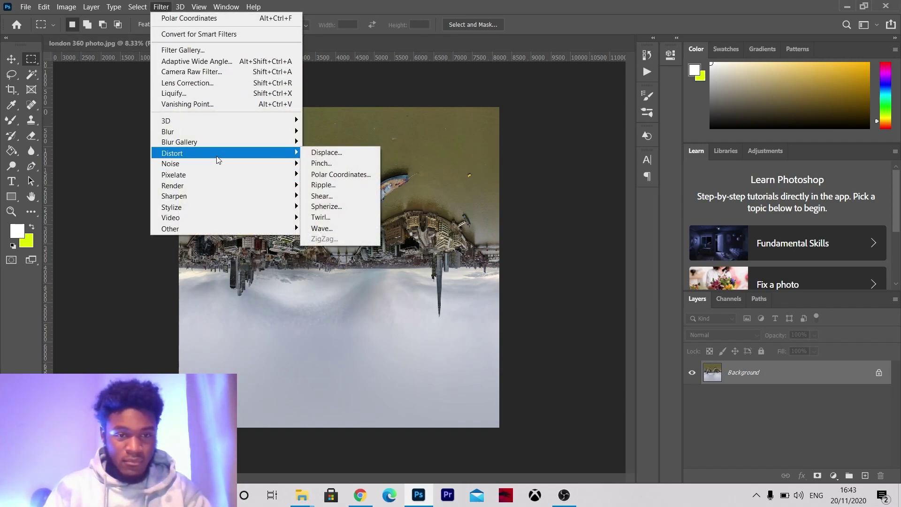
left_click(314, 175)
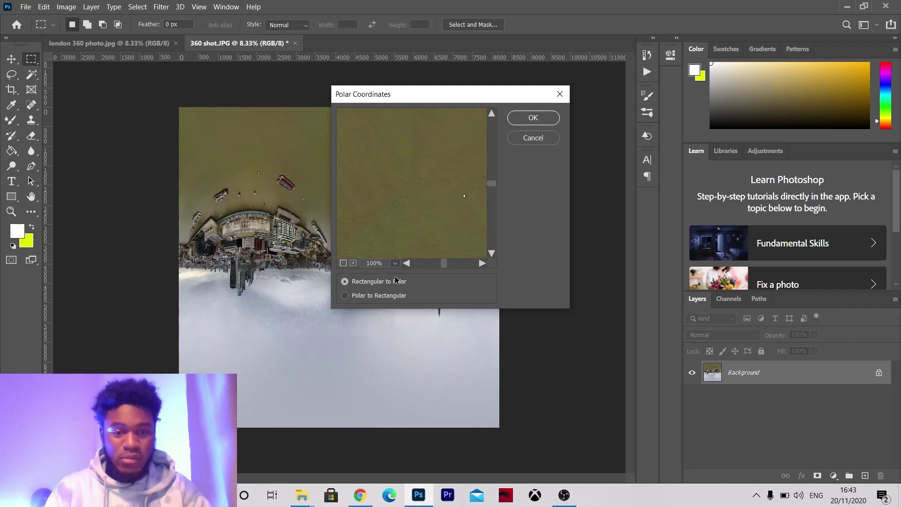
left_click(532, 118)
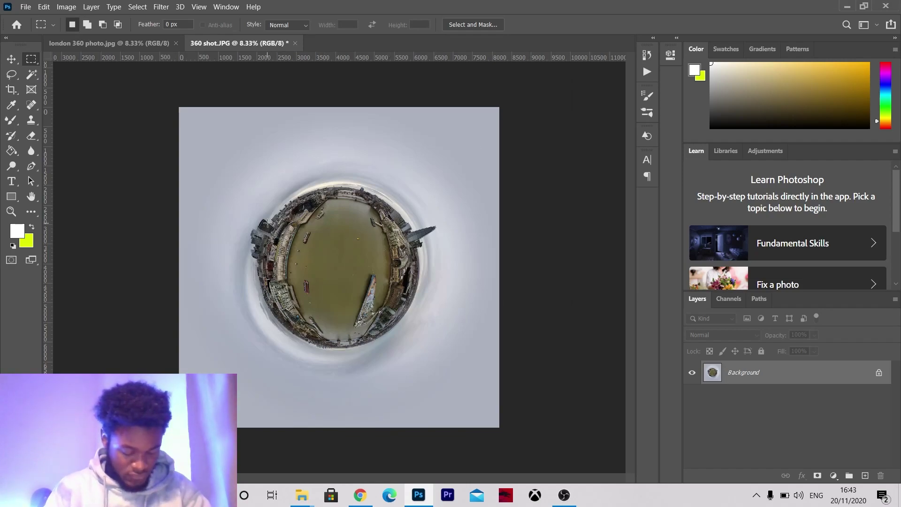
Flip the tiny-planet canvas vertically and zoom in and out to check it
left_click(65, 8)
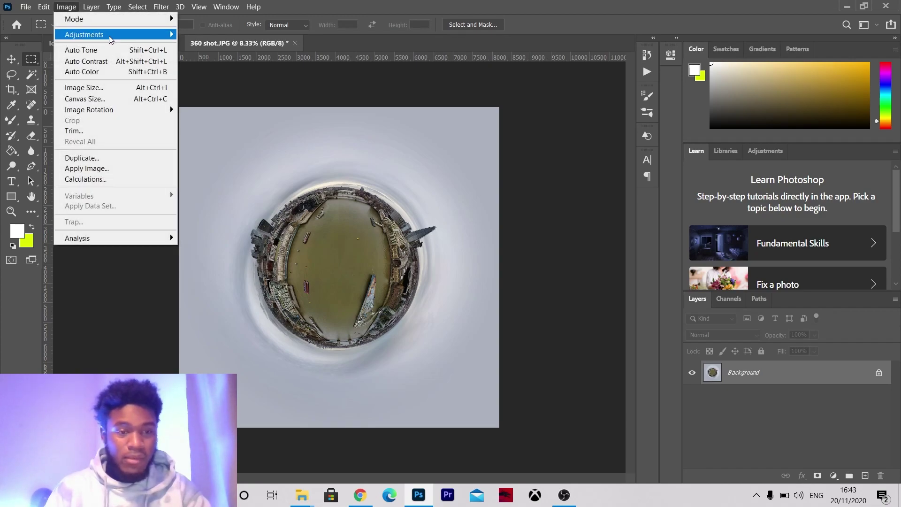
mouse_move(136, 115)
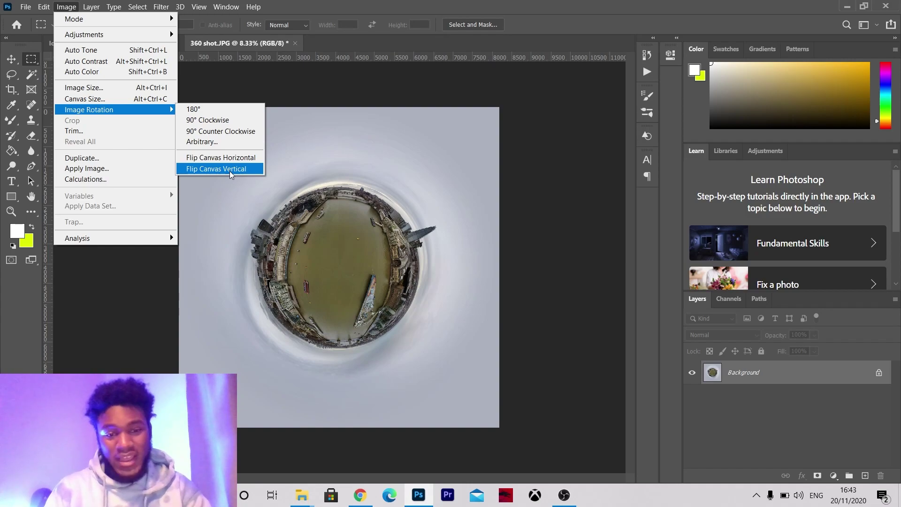
left_click(230, 171)
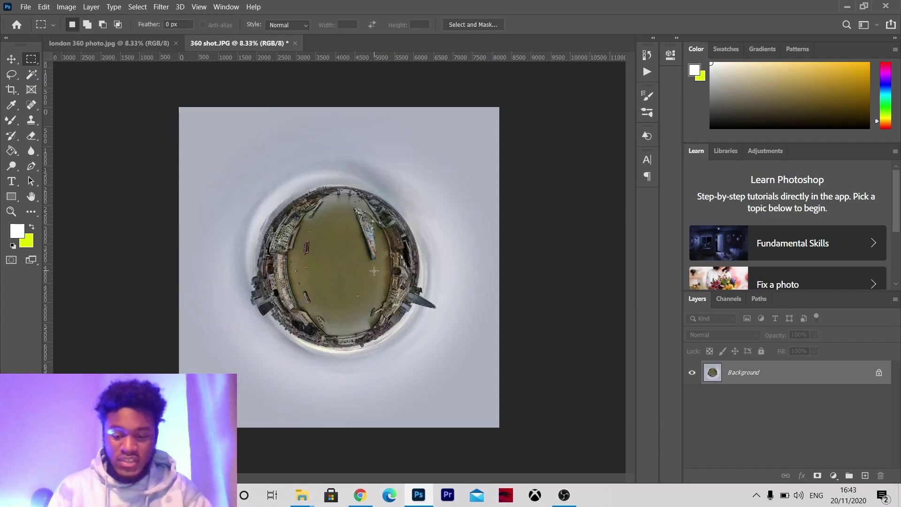
key("ctrl+plus")
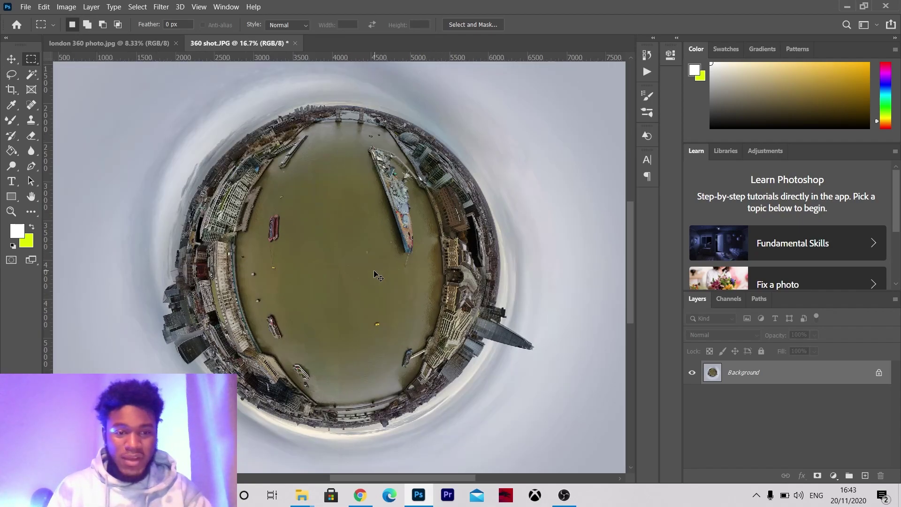
key("ctrl+minus")
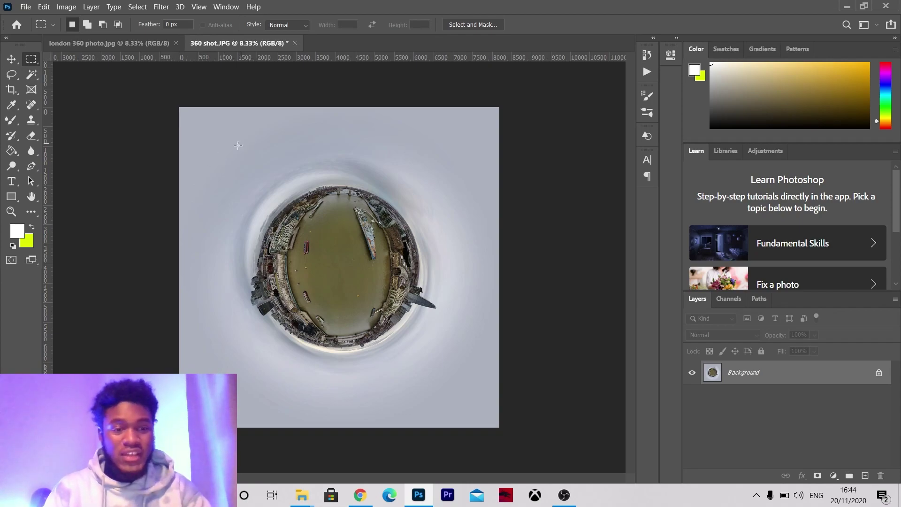
Crop to a square area over the planet with a slight rotation
key("c")
mouse_move(220, 149)
left_mouse_down()
mouse_move(465, 404)
mouse_move(459, 385)
left_mouse_up()
left_click_drag(215, 142, 221, 114)
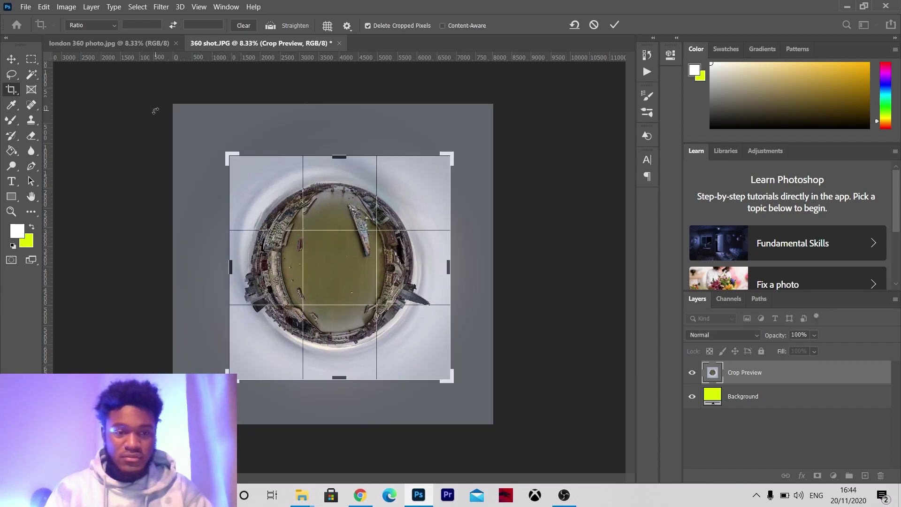
left_click(28, 63)
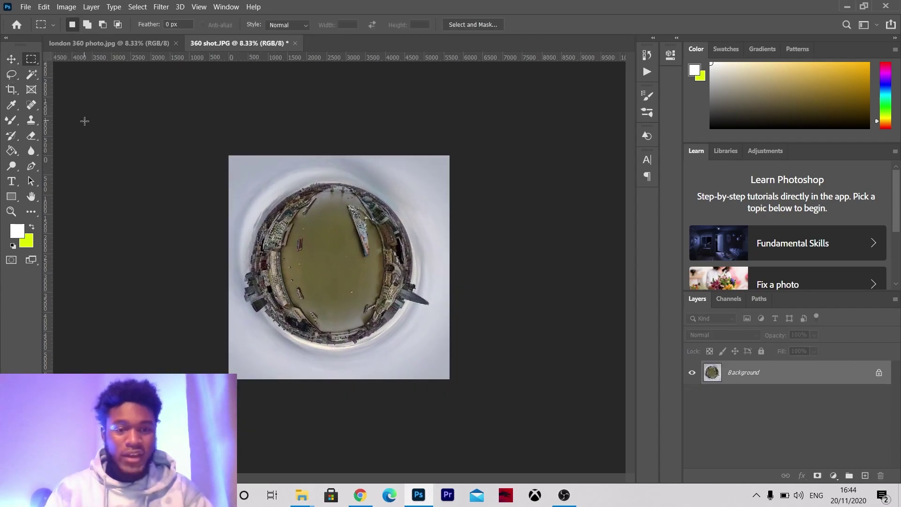
Recrop, trimming the edges to a 5458 × 5458 px square around the planet
left_click(10, 89)
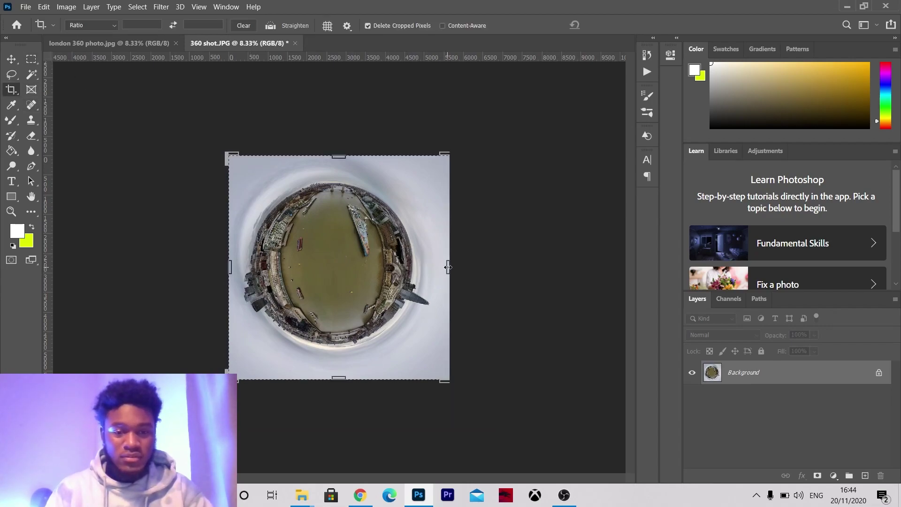
left_click_drag(448, 267, 445, 268)
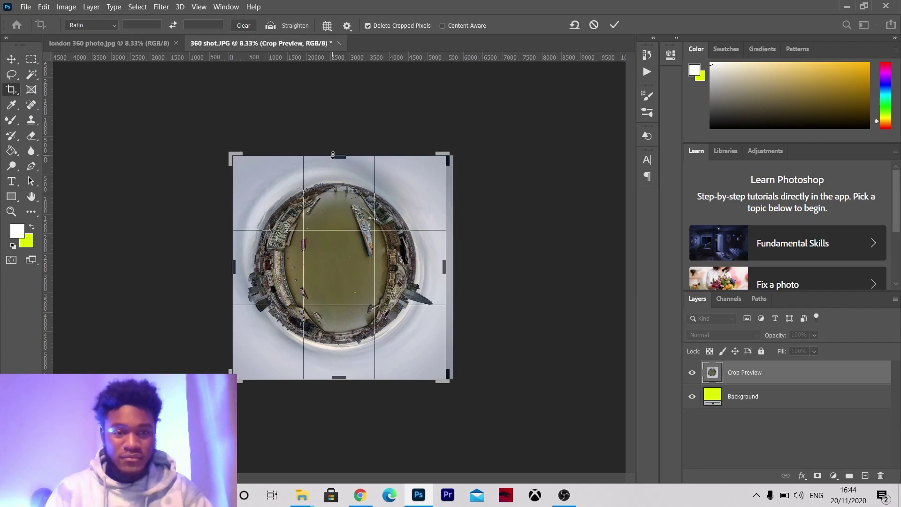
left_click_drag(334, 156, 334, 160)
left_click_drag(343, 378, 342, 372)
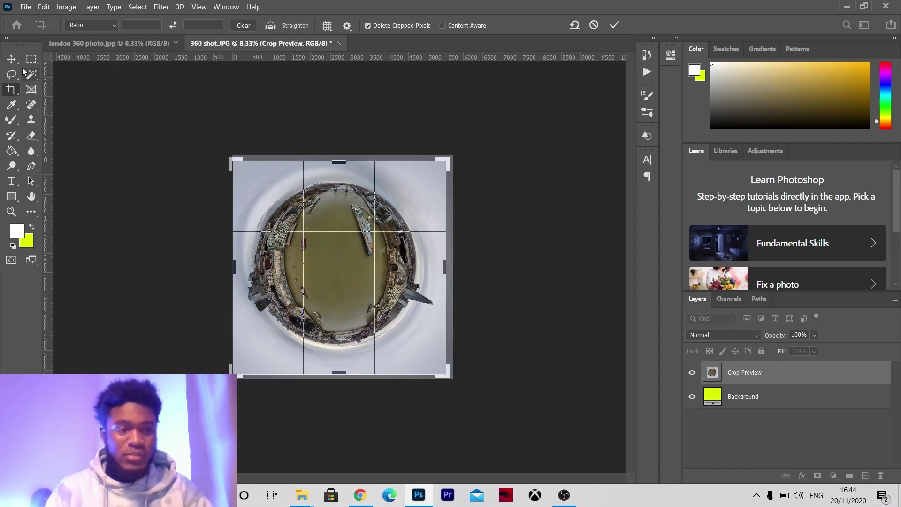
left_click(31, 59)
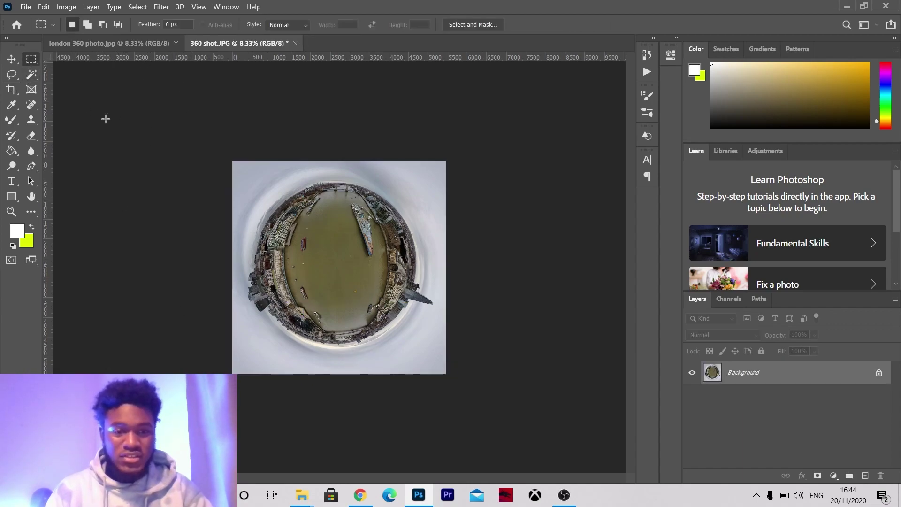
Apply Brightness/Contrast with contrast 33 and brightness 8
left_click(67, 7)
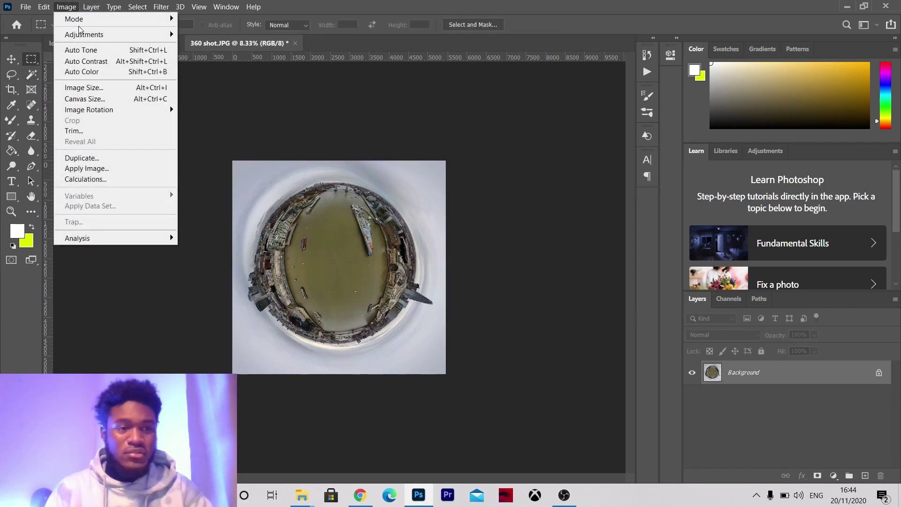
mouse_move(87, 34)
left_click(220, 34)
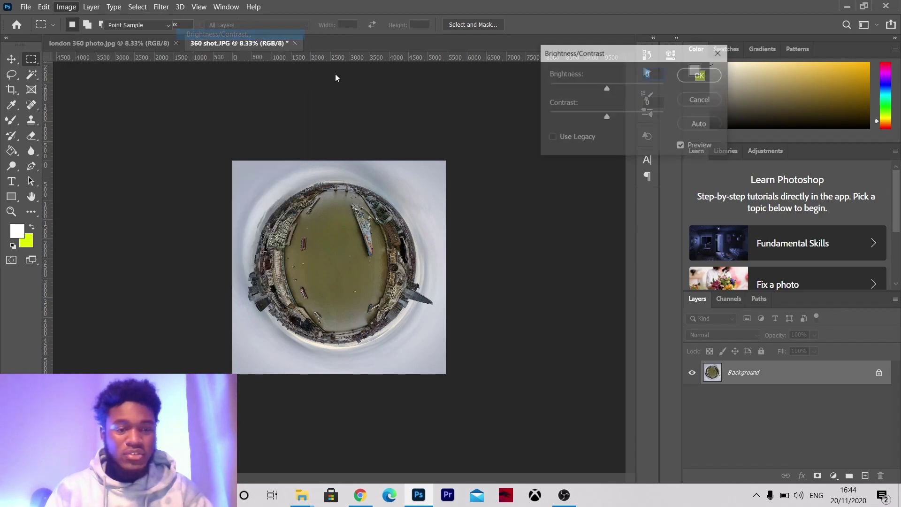
left_click_drag(607, 116, 626, 117)
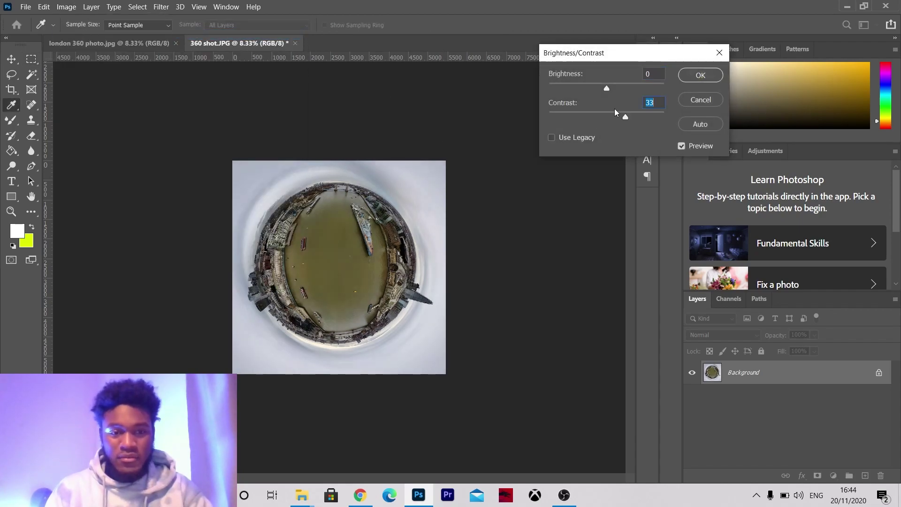
left_click_drag(601, 89, 611, 86)
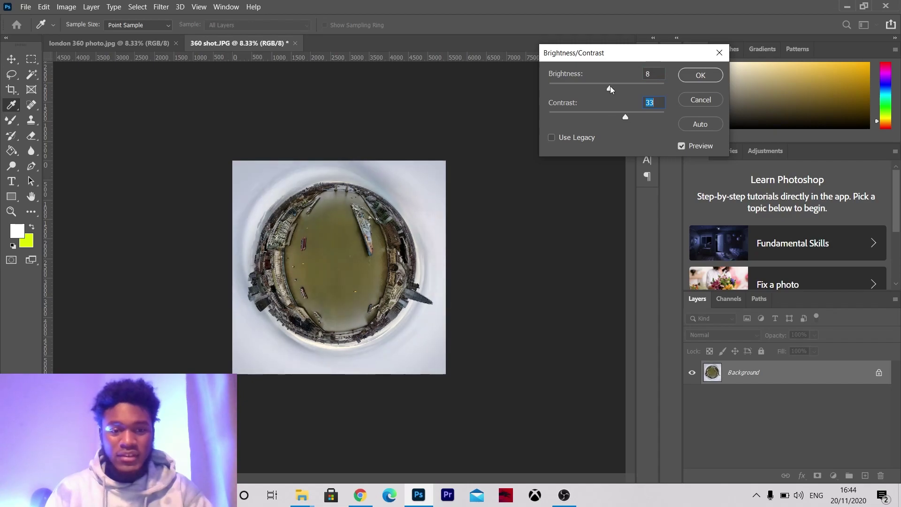
left_click(699, 81)
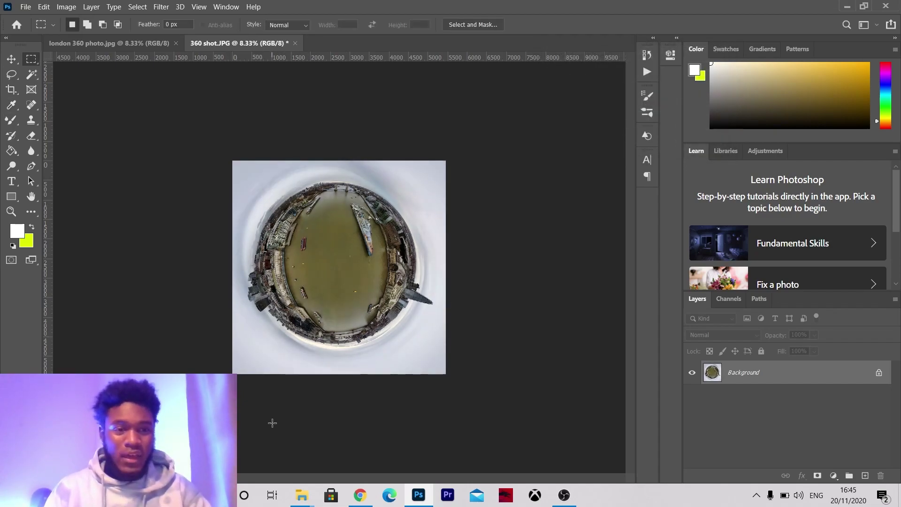
Save the image as '360 shot london.jpg'
mouse_move(423, 498)
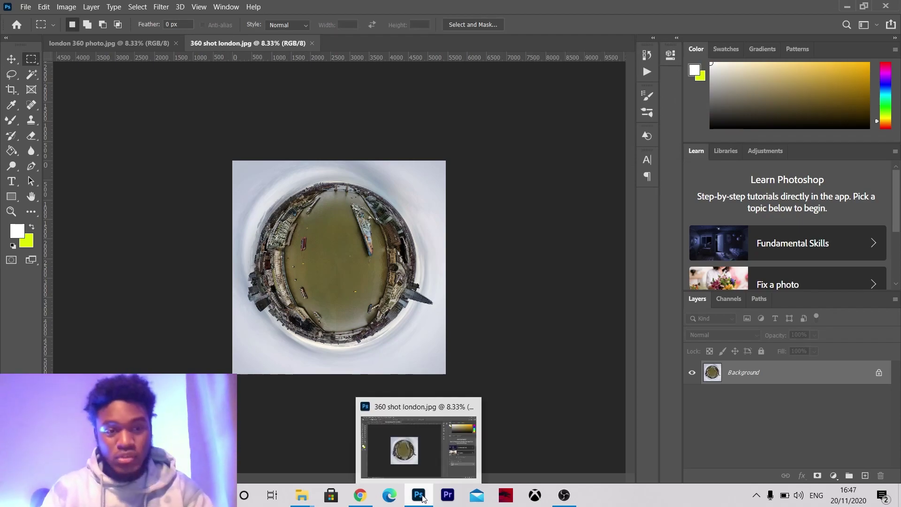